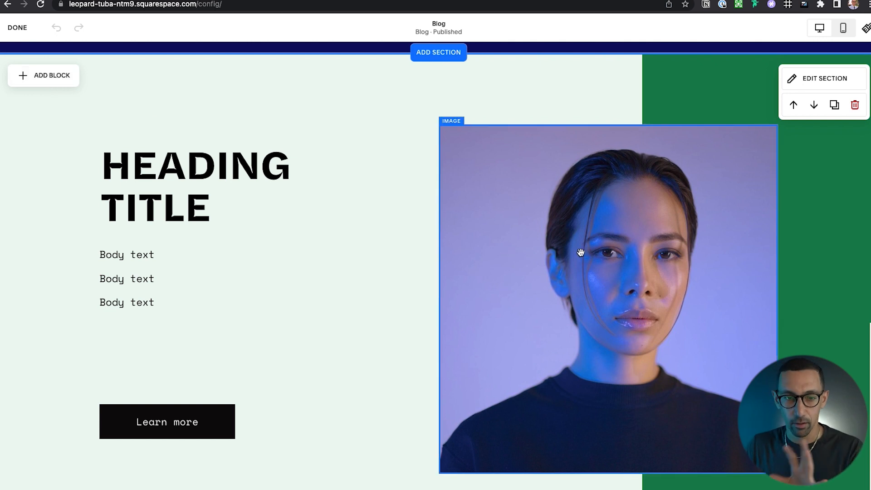
Select the portrait image and nudge it sideways along the grid, ending with its left edge one column further right
{"action": "left_click", "coordinate": [628, 253]}
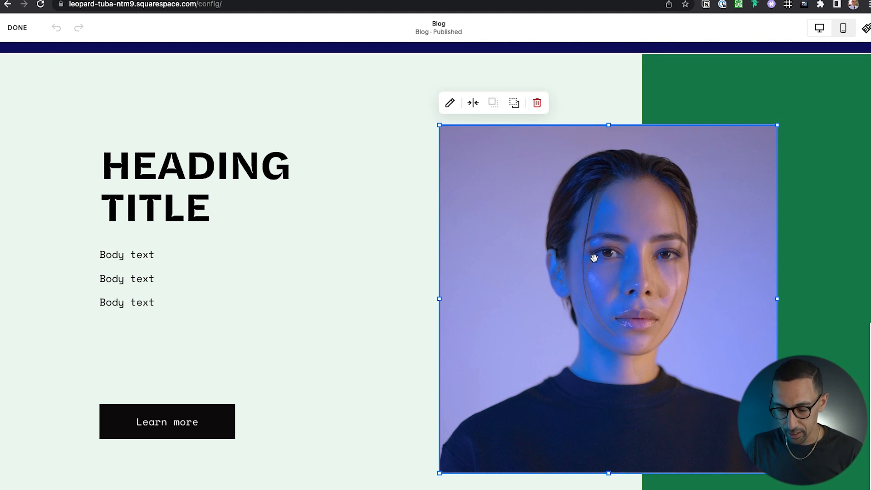
{"action": "left_click_drag", "start_coordinate": [594, 258], "coordinate": [594, 257]}
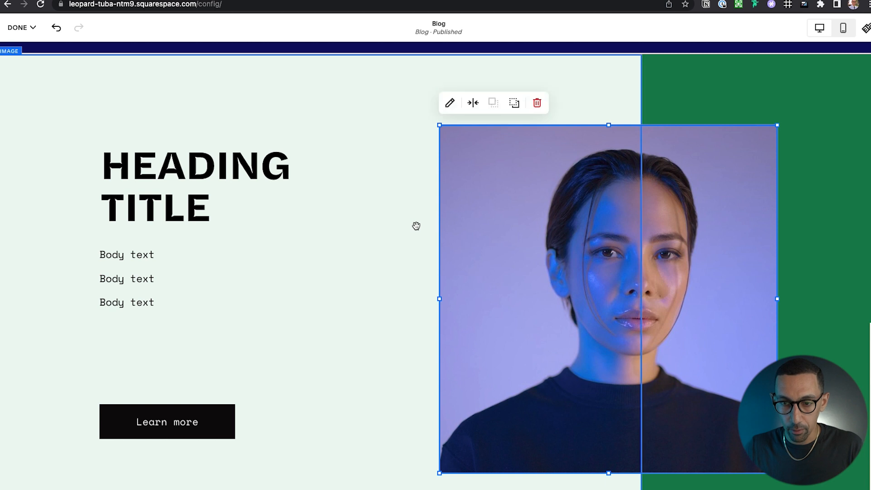
{"action": "key", "text": "Right"}
{"action": "key", "text": "Left"}
{"action": "key", "text": "Right"}
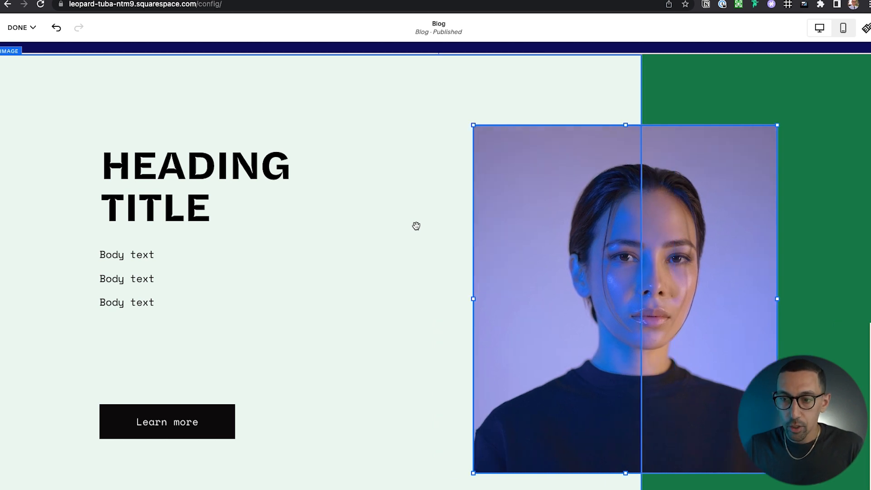
{"action": "key", "text": "Left"}
{"action": "key", "text": "Right"}
{"action": "key", "text": "Left"}
{"action": "key", "text": "Right"}
Nudge the portrait image up two rows, then down four rows within the section
{"action": "key", "text": "Up"}
{"action": "key", "text": "Up"}
{"action": "key", "text": "Down"}
{"action": "key", "text": "Down"}
{"action": "key", "text": "Down"}
{"action": "key", "text": "Down"}
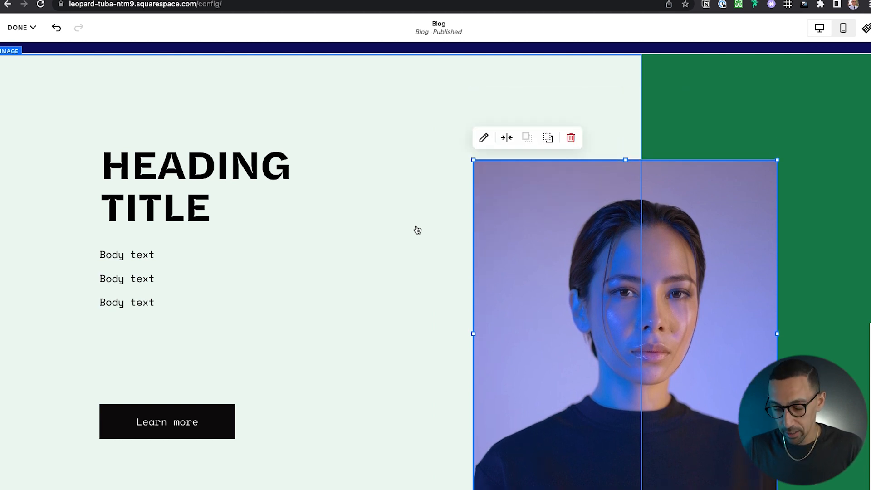
Shorten the portrait image from its lower edge to about half its height
{"action": "scroll", "coordinate": [417, 230], "scroll_direction": "down", "scroll_amount": 3}
{"action": "key", "text": "shift+Up"}
{"action": "key", "text": "shift+Up"}
{"action": "key", "text": "shift+Up"}
{"action": "key", "text": "shift+Up"}
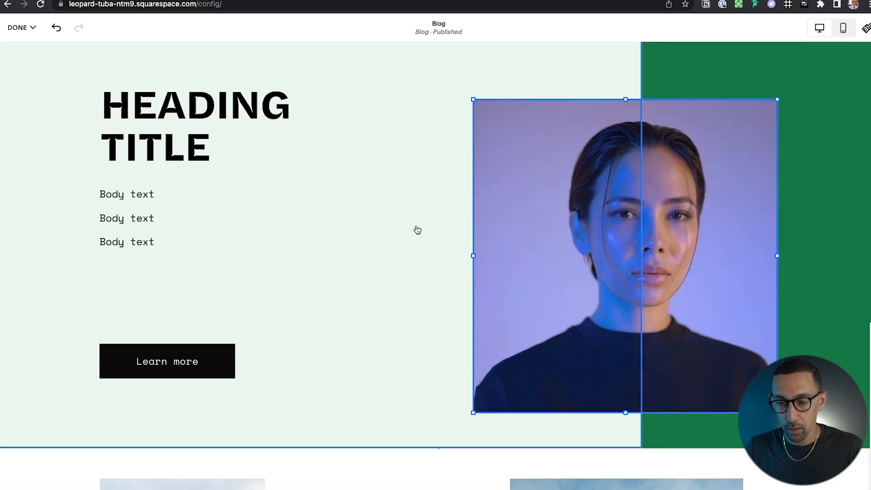
{"action": "key", "text": "shift+Up"}
{"action": "key", "text": "shift+Up"}
{"action": "key", "text": "shift+Up"}
{"action": "key", "text": "shift+Up"}
{"action": "key", "text": "shift+Up"}
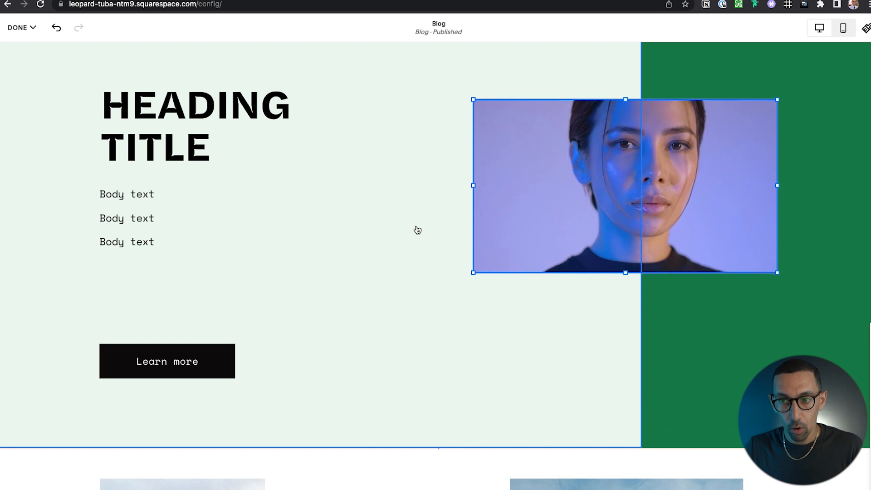
Lengthen the portrait image downward until its lower edge lines up with the section's lower edge
{"action": "key", "text": "shift+Down"}
{"action": "key", "text": "shift+Down"}
{"action": "key", "text": "shift+Down"}
{"action": "key", "text": "shift+Down"}
{"action": "key", "text": "shift+Down"}
{"action": "key", "text": "shift+Down"}
{"action": "key", "text": "shift+Down"}
{"action": "key", "text": "shift+Down"}
{"action": "key", "text": "shift+Down"}
{"action": "key", "text": "shift+Down"}
{"action": "key", "text": "shift+Down"}
{"action": "key", "text": "shift+Down"}
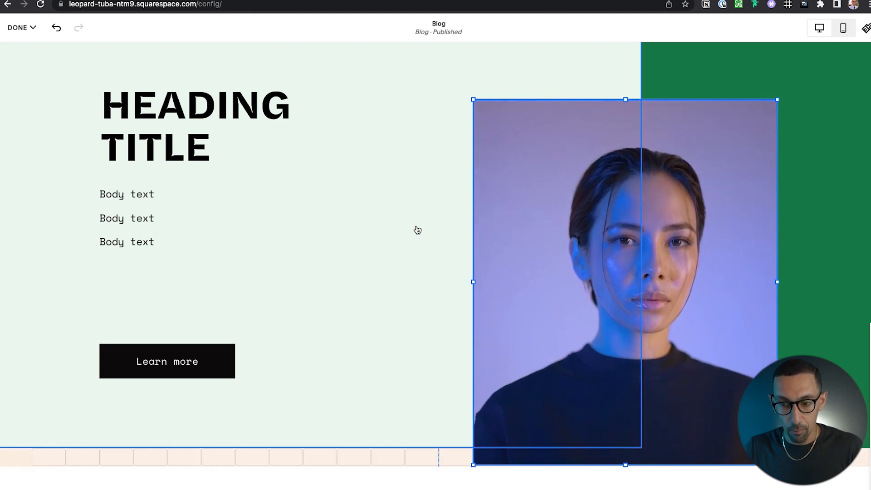
{"action": "key", "text": "shift+Up"}
{"action": "key", "text": "shift+Up"}
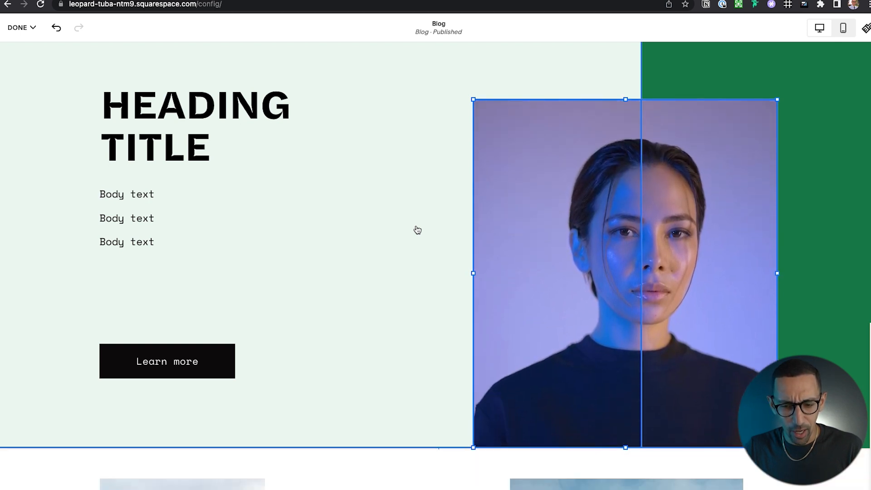
Move the portrait image up six rows so it sits against the section's upper edge
{"action": "key", "text": "Up"}
{"action": "key", "text": "Up"}
{"action": "key", "text": "Up"}
{"action": "key", "text": "Up"}
{"action": "key", "text": "Up"}
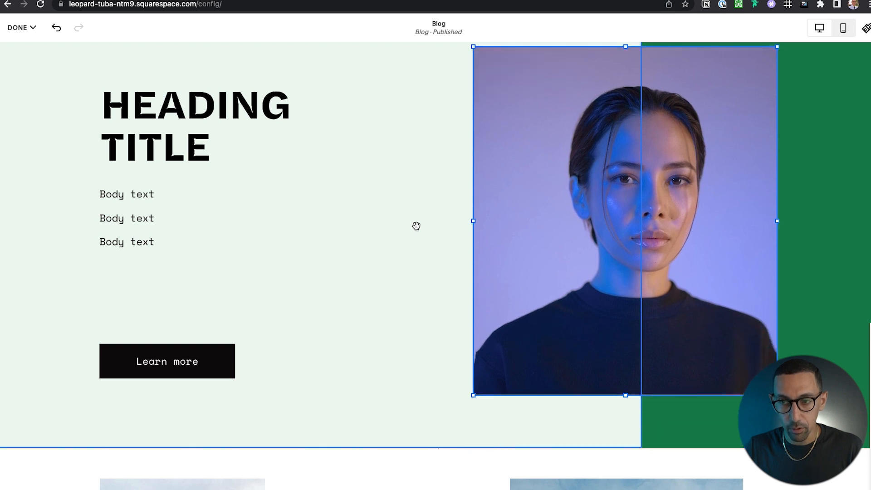
{"action": "key", "text": "Up"}
Stretch the portrait image down six rows to fill the full height of the section
{"action": "key", "text": "shift+Down"}
{"action": "key", "text": "shift+Down"}
{"action": "key", "text": "shift+Down"}
{"action": "key", "text": "shift+Down"}
{"action": "key", "text": "shift+Down"}
{"action": "key", "text": "shift+Down"}
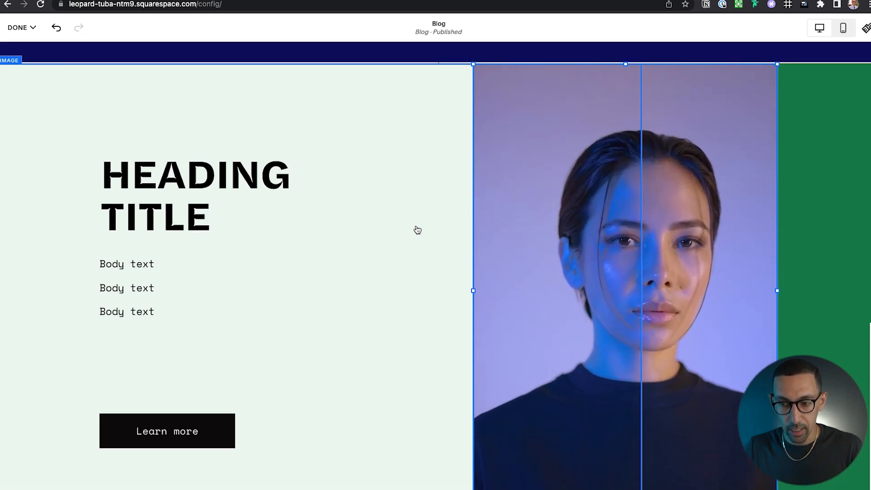
Widen the portrait image by two columns, then narrow it by eight columns to a thin strip
{"action": "key", "text": "shift+Right"}
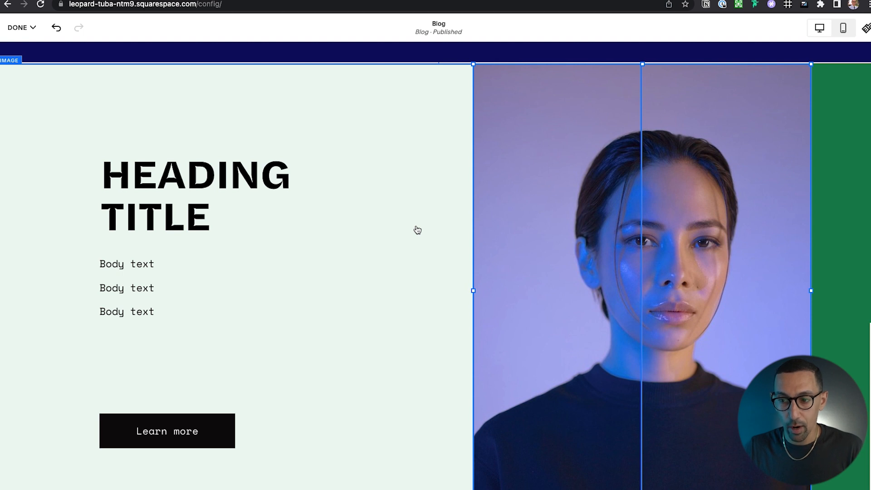
{"action": "key", "text": "shift+Right"}
{"action": "key", "text": "shift+Left"}
{"action": "key", "text": "shift+Left"}
{"action": "key", "text": "shift+Left"}
{"action": "key", "text": "shift+Left"}
{"action": "key", "text": "shift+Left"}
{"action": "key", "text": "shift+Left"}
{"action": "key", "text": "shift+Left"}
{"action": "key", "text": "shift+Left"}
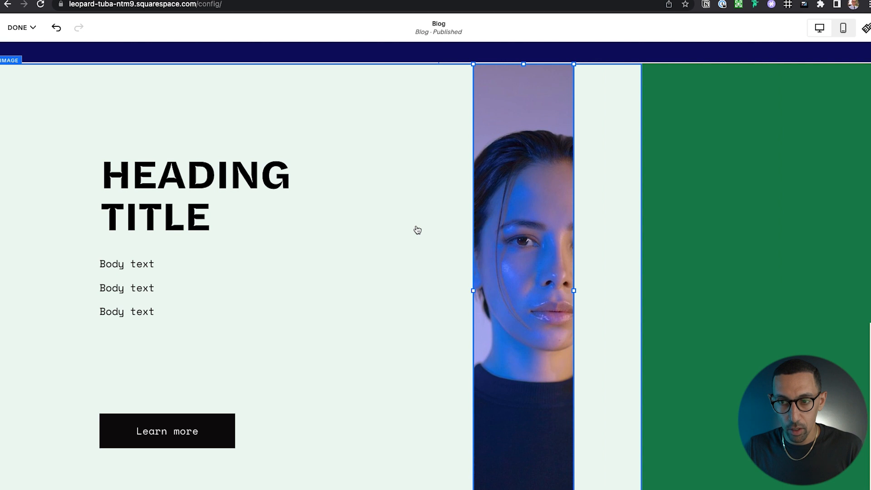
Widen the portrait image to the right by eight columns so it overlaps most of the green block
{"action": "key", "text": "shift+Right"}
{"action": "key", "text": "shift+Right"}
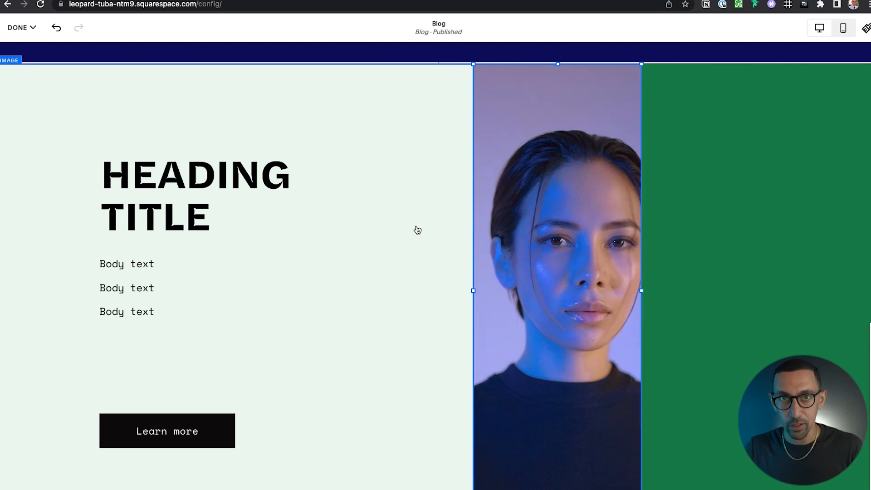
{"action": "key", "text": "shift+Right"}
{"action": "key", "text": "shift+Right"}
{"action": "key", "text": "shift+Right"}
{"action": "key", "text": "shift+Right"}
{"action": "key", "text": "shift+Right"}
{"action": "key", "text": "shift+Right"}
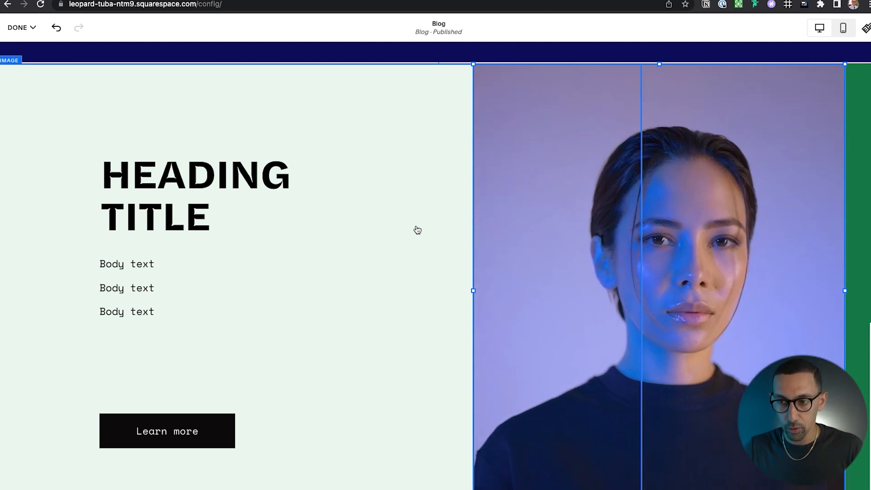
Shorten the portrait image by nine rows from its lower edge
{"action": "scroll", "coordinate": [417, 230], "scroll_direction": "down", "scroll_amount": 1}
{"action": "scroll", "coordinate": [418, 230], "scroll_direction": "down", "scroll_amount": 1}
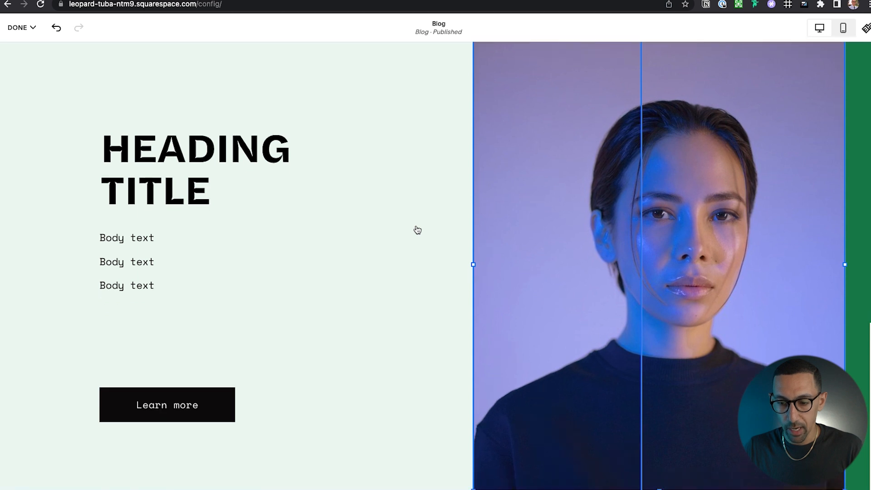
{"action": "key", "text": "shift+Up"}
{"action": "key", "text": "shift+Up"}
{"action": "key", "text": "shift+Up"}
{"action": "key", "text": "shift+Up"}
{"action": "key", "text": "shift+Up"}
{"action": "key", "text": "shift+Up"}
{"action": "key", "text": "shift+Up"}
{"action": "key", "text": "shift+Up"}
{"action": "key", "text": "shift+Up"}
Move the portrait image down five rows and left one column so it straddles the edge of the green block
{"action": "key", "text": "Down"}
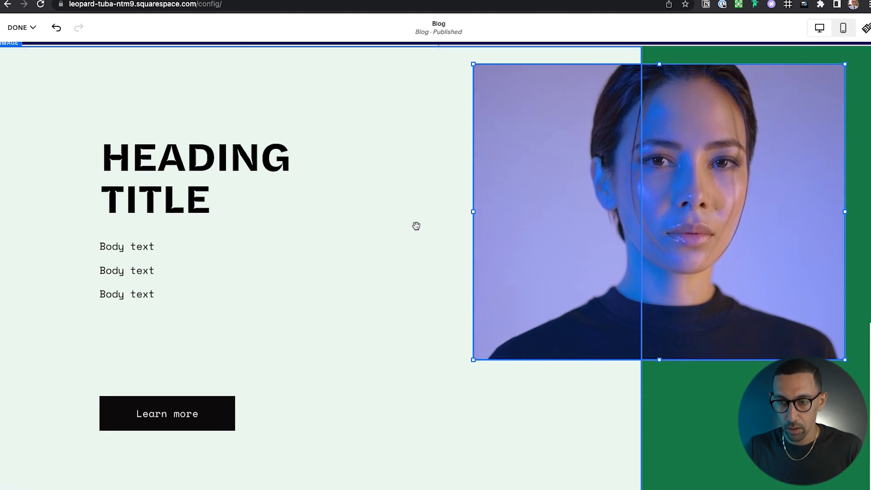
{"action": "key", "text": "Down"}
{"action": "key", "text": "Down"}
{"action": "key", "text": "Down"}
{"action": "key", "text": "Down"}
{"action": "key", "text": "Left"}
{"action": "key", "text": "Left"}
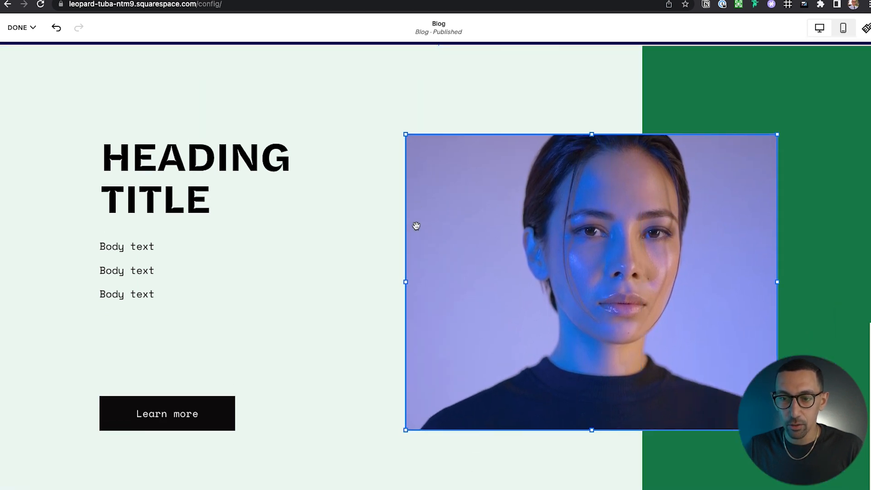
{"action": "key", "text": "Right"}
{"action": "key", "text": "Right"}
{"action": "mouse_move", "coordinate": [445, 219]}
{"action": "left_mouse_down"}
{"action": "mouse_move", "coordinate": [414, 193]}
{"action": "mouse_move", "coordinate": [424, 236]}
{"action": "mouse_move", "coordinate": [440, 222]}
{"action": "left_mouse_up"}
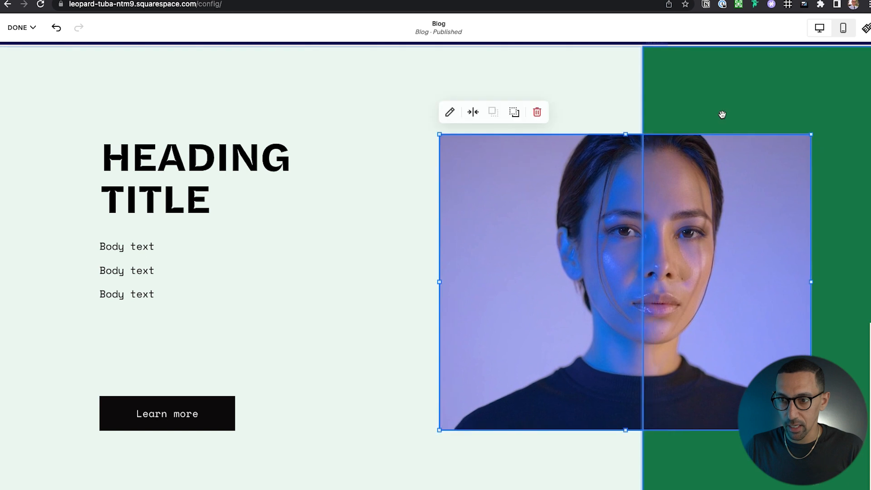
Select the green block, then shorten the section to remove the extra empty strip beneath it
{"action": "mouse_move", "coordinate": [708, 103]}
{"action": "left_mouse_down"}
{"action": "mouse_move", "coordinate": [505, 172]}
{"action": "mouse_move", "coordinate": [704, 105]}
{"action": "mouse_move", "coordinate": [699, 113]}
{"action": "mouse_move", "coordinate": [688, 91]}
{"action": "mouse_move", "coordinate": [706, 111]}
{"action": "mouse_move", "coordinate": [702, 103]}
{"action": "mouse_move", "coordinate": [713, 103]}
{"action": "left_mouse_up"}
{"action": "scroll", "coordinate": [472, 200], "scroll_direction": "down", "scroll_amount": 4}
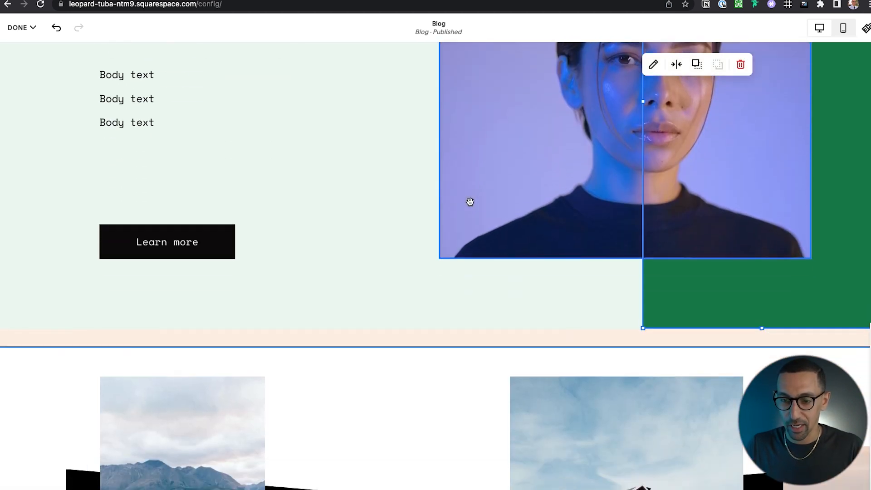
{"action": "scroll", "coordinate": [470, 202], "scroll_direction": "up", "scroll_amount": 1}
{"action": "left_click", "coordinate": [591, 342]}
{"action": "left_click_drag", "start_coordinate": [752, 366], "coordinate": [751, 356]}
{"action": "scroll", "coordinate": [603, 212], "scroll_direction": "up", "scroll_amount": 2}
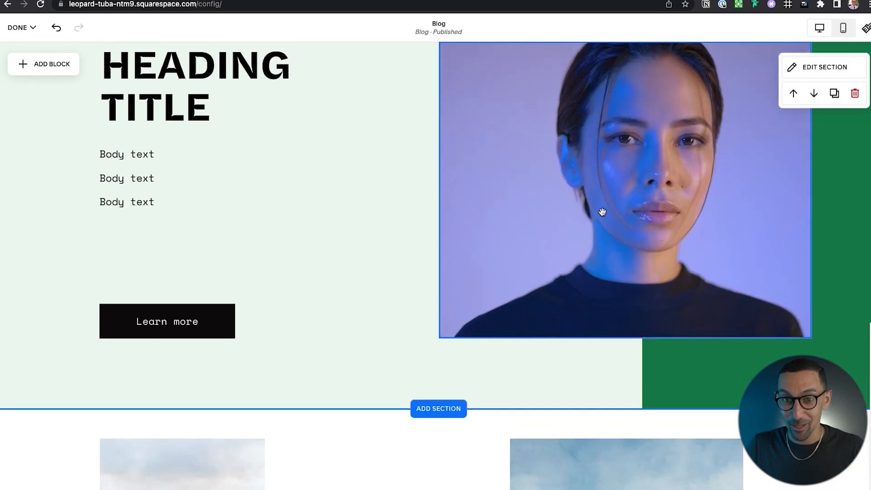
Select the red house image in the section below and nudge it sideways, ending one column further right
{"action": "scroll", "coordinate": [602, 212], "scroll_direction": "down", "scroll_amount": 8}
{"action": "left_click", "coordinate": [578, 146]}
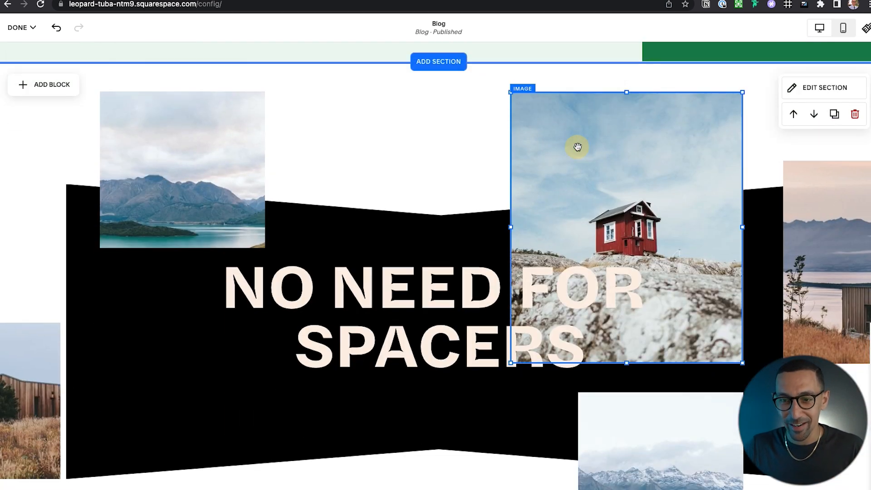
{"action": "key", "text": "Left"}
{"action": "key", "text": "Right"}
{"action": "key", "text": "Right"}
{"action": "key", "text": "Right"}
{"action": "key", "text": "Left"}
{"action": "key", "text": "Left"}
{"action": "key", "text": "Right"}
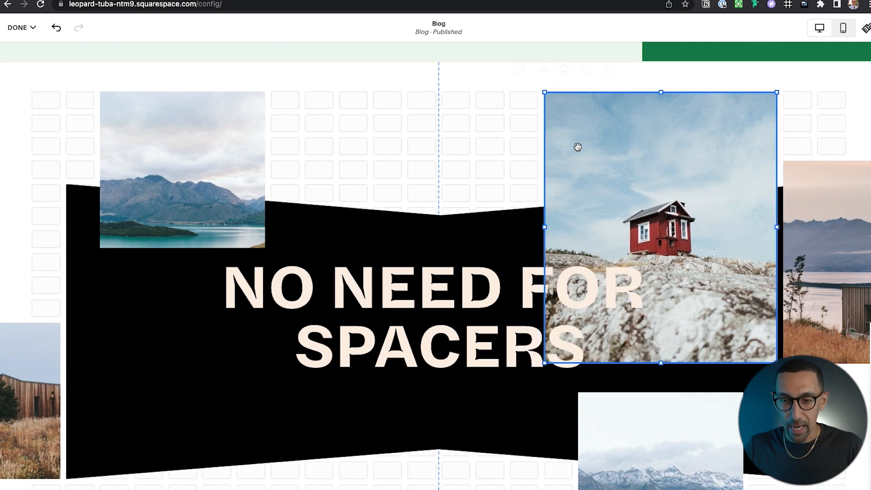
Resize the red house image to be one column wider, extending it over the column on its left
{"action": "key", "text": "shift+Left"}
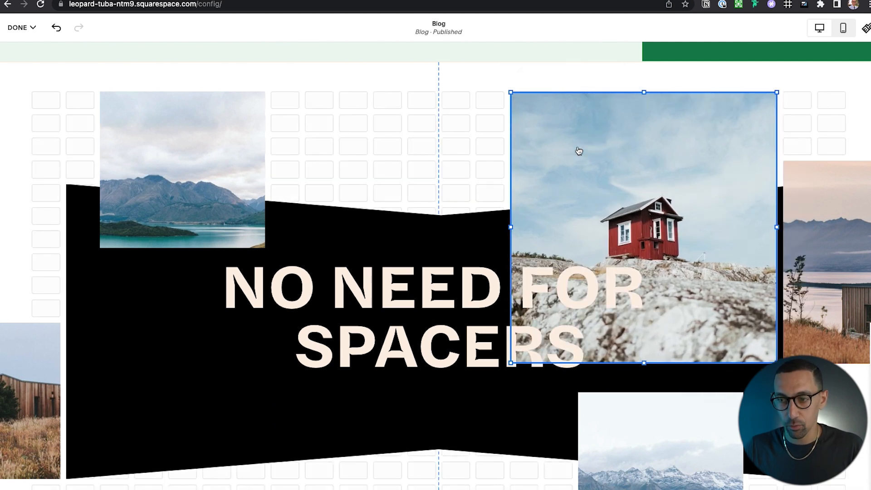
{"action": "key", "text": "shift+Right"}
{"action": "key", "text": "shift+Right"}
{"action": "key", "text": "shift+Left"}
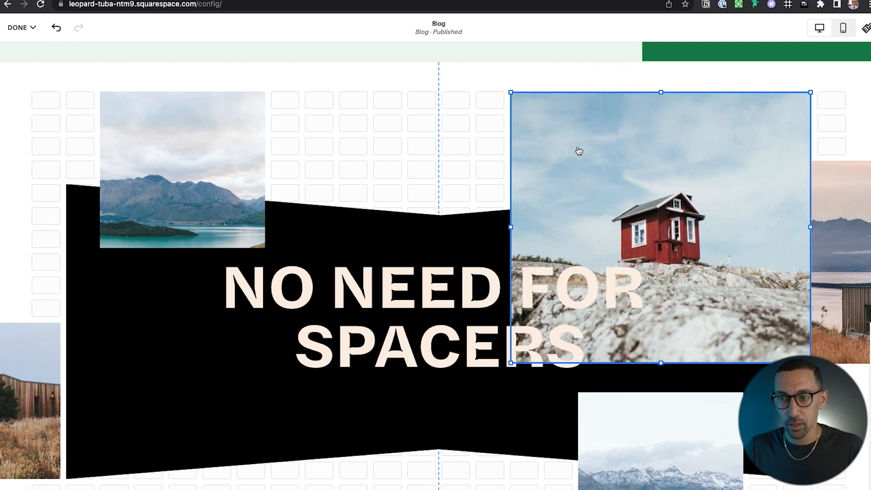
{"action": "key", "text": "shift+Left"}
Lengthen the red house image by four rows and move it down two rows
{"action": "key", "text": "shift+Down"}
{"action": "key", "text": "shift+Down"}
{"action": "key", "text": "shift+Down"}
{"action": "key", "text": "shift+Down"}
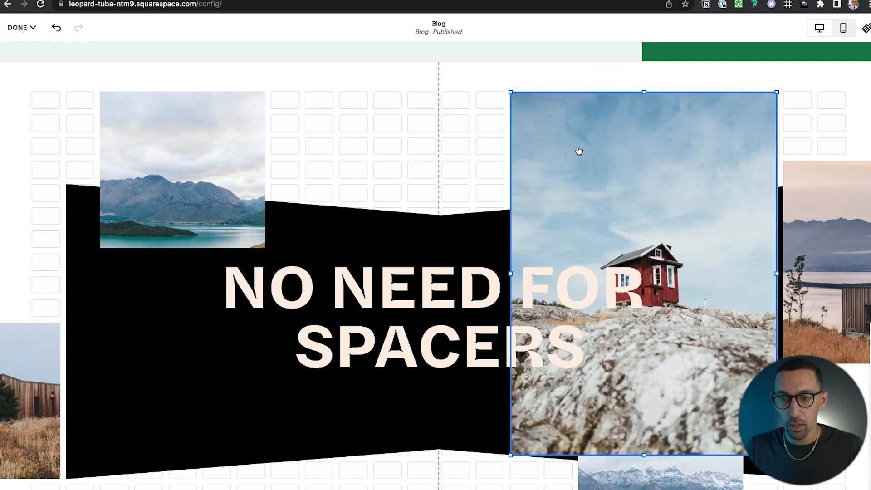
{"action": "key", "text": "Down"}
{"action": "key", "text": "Down"}
Shorten the red house image by four rows and move it back up two rows
{"action": "key", "text": "shift+Up"}
{"action": "key", "text": "shift+Up"}
{"action": "key", "text": "shift+Up"}
{"action": "key", "text": "shift+Up"}
{"action": "key", "text": "Up"}
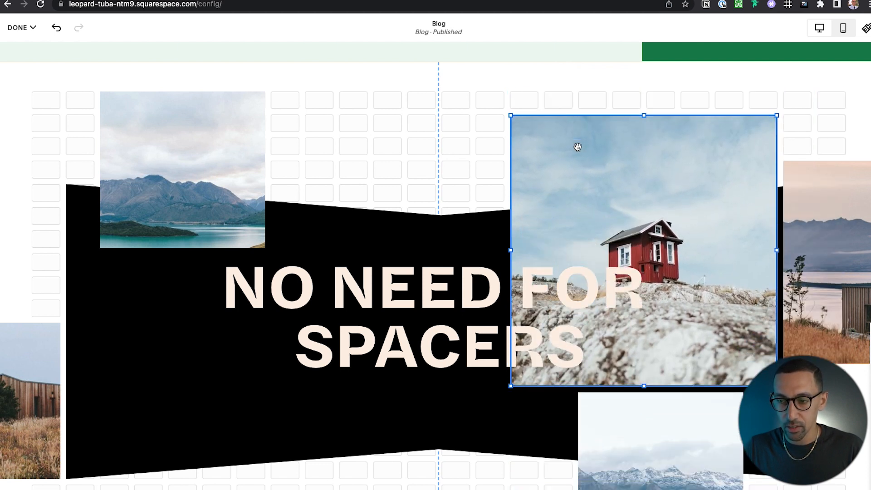
{"action": "key", "text": "Up"}
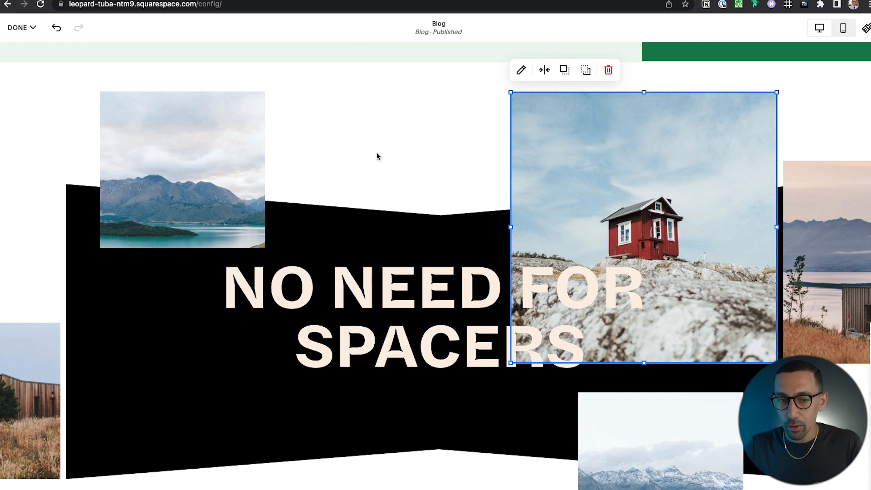
{"action": "scroll", "coordinate": [389, 181], "scroll_direction": "down", "scroll_amount": 2}
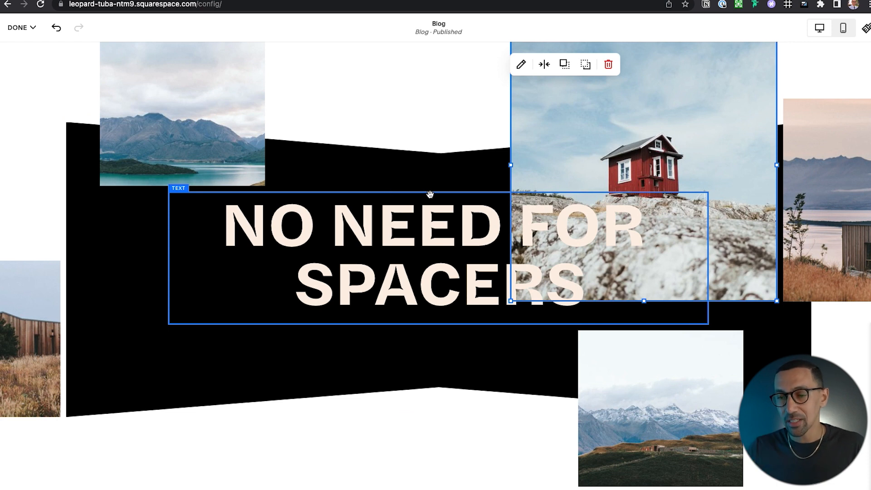
{"action": "left_click", "coordinate": [415, 146]}
{"action": "scroll", "coordinate": [498, 164], "scroll_direction": "up", "scroll_amount": 1}
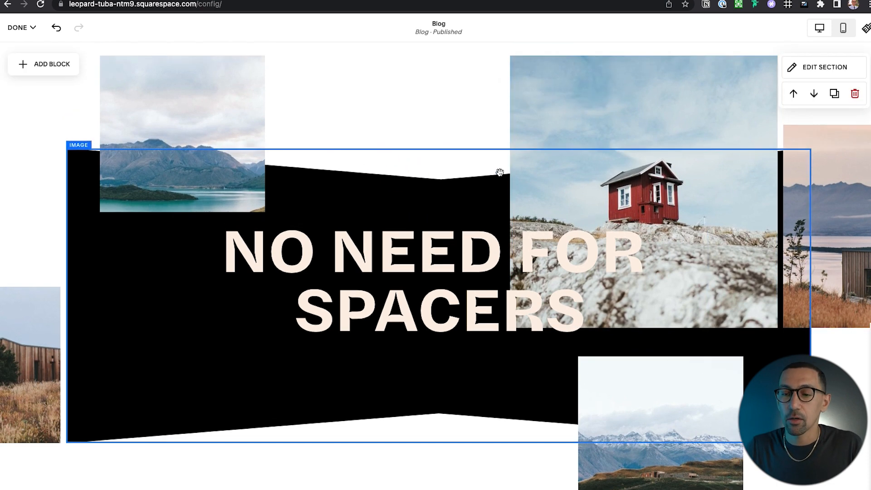
{"action": "left_click", "coordinate": [500, 173]}
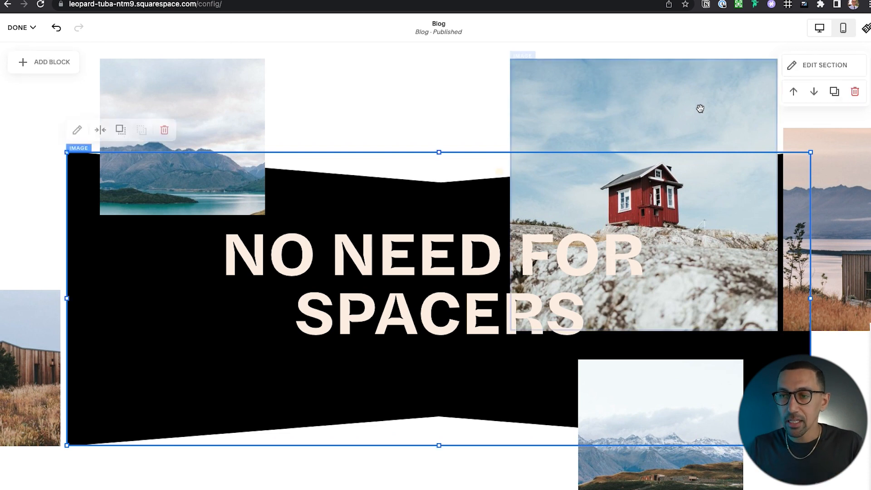
{"action": "scroll", "coordinate": [638, 150], "scroll_direction": "up", "scroll_amount": 1}
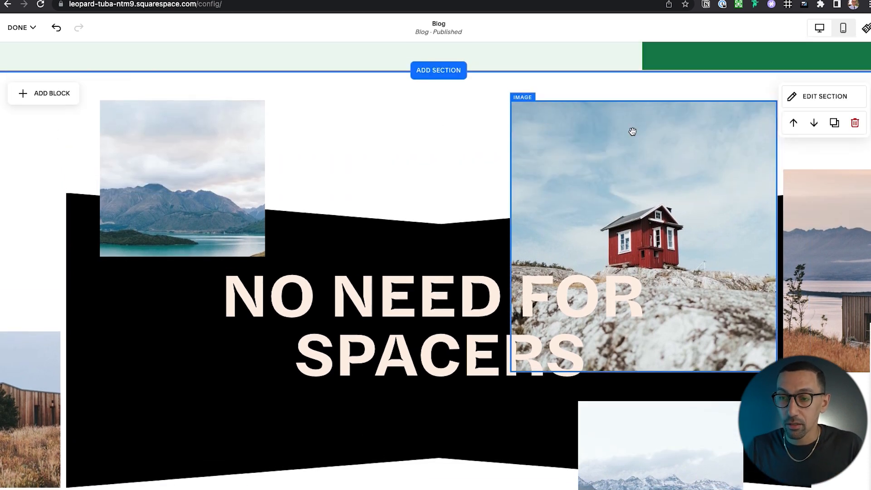
Switch the red house image's layer order between back and front, leaving it behind the black background shape
{"action": "left_click", "coordinate": [619, 135]}
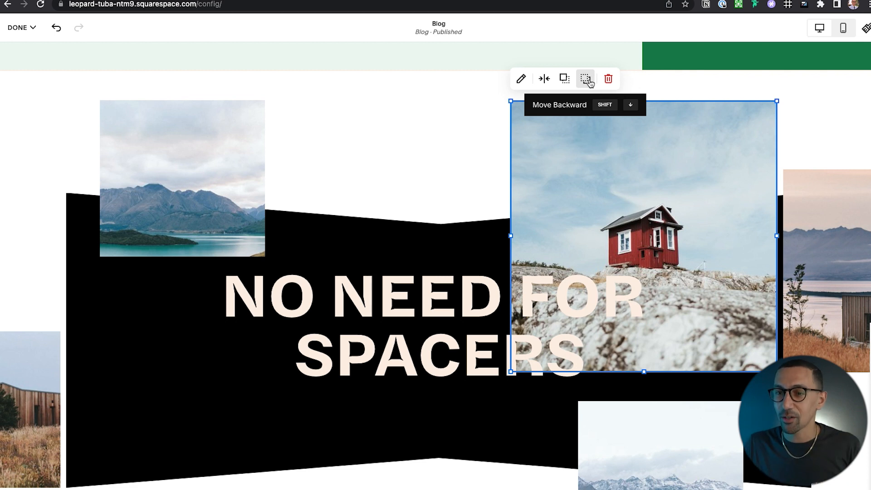
{"action": "key", "text": "shift+Down"}
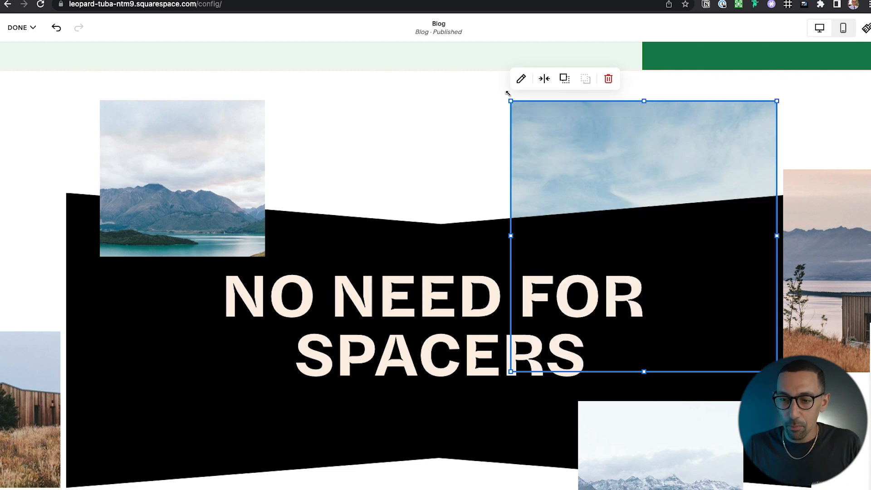
{"action": "key", "text": "shift+Up"}
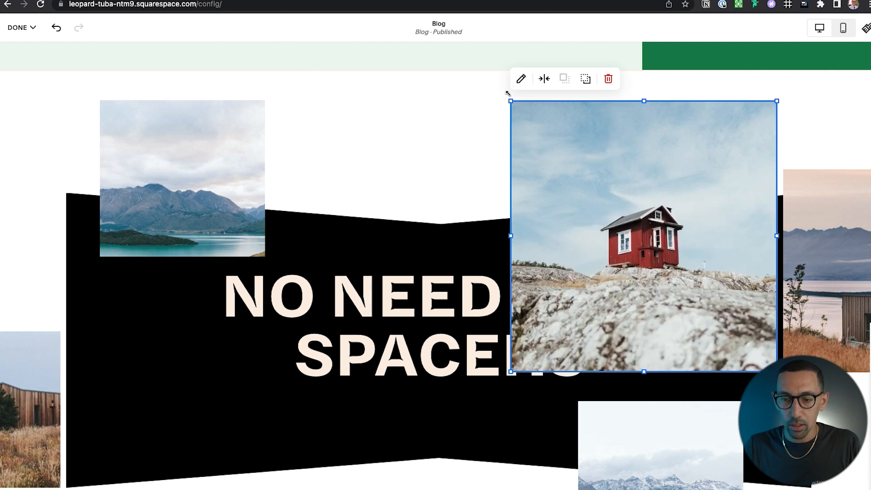
{"action": "key", "text": "shift+Down"}
{"action": "key", "text": "shift+Down"}
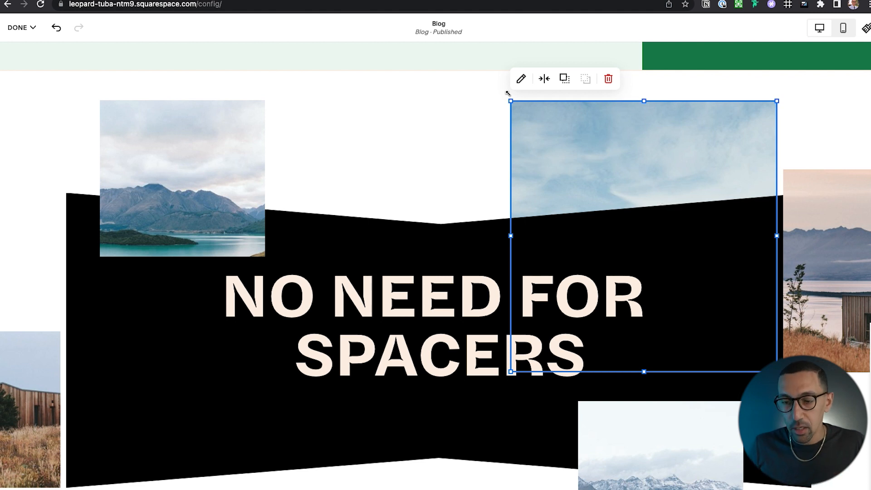
Send the dark green block in the heading section to the back, behind the portrait image
{"action": "scroll", "coordinate": [510, 190], "scroll_direction": "up", "scroll_amount": 10}
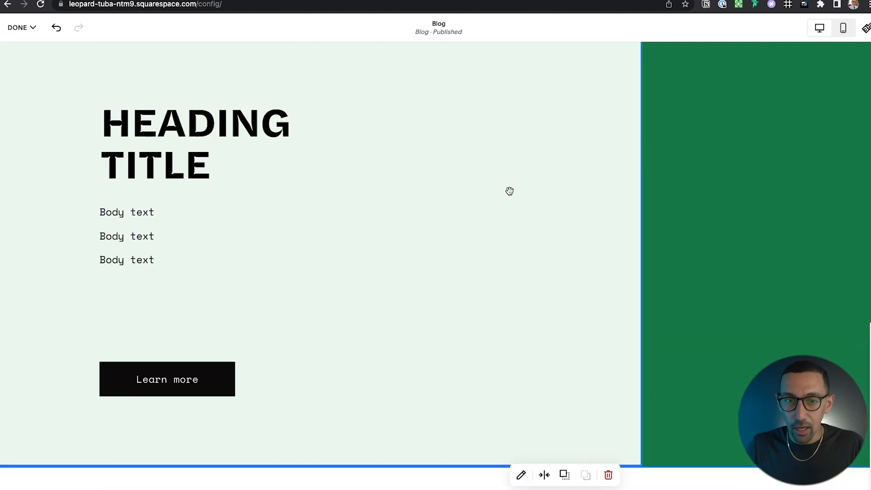
{"action": "scroll", "coordinate": [580, 247], "scroll_direction": "down", "scroll_amount": 6}
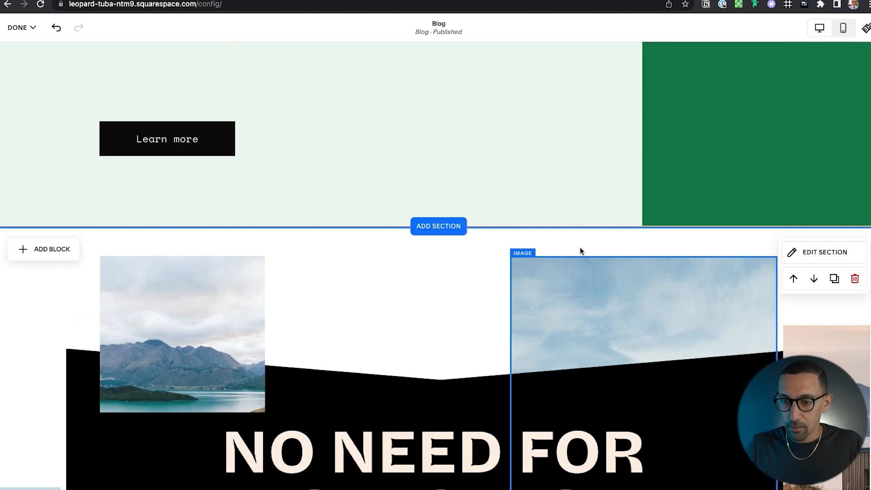
{"action": "scroll", "coordinate": [579, 249], "scroll_direction": "up", "scroll_amount": 5}
{"action": "left_click", "coordinate": [602, 228]}
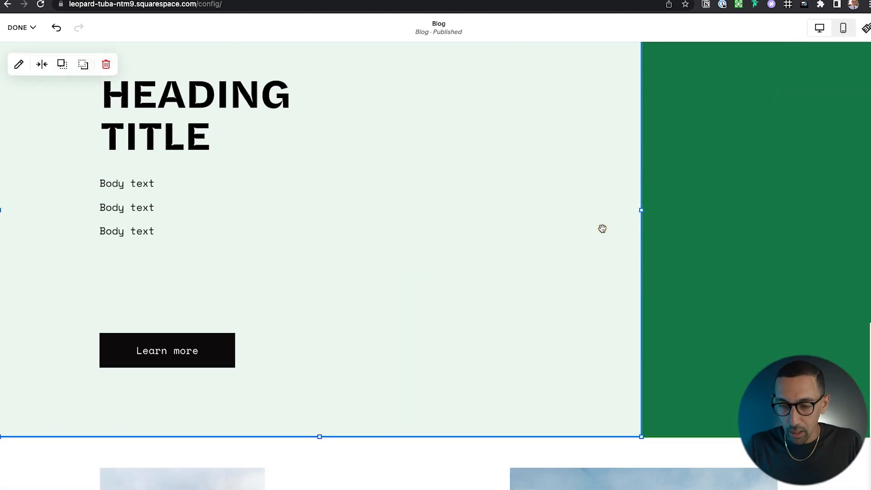
{"action": "left_click", "coordinate": [602, 228]}
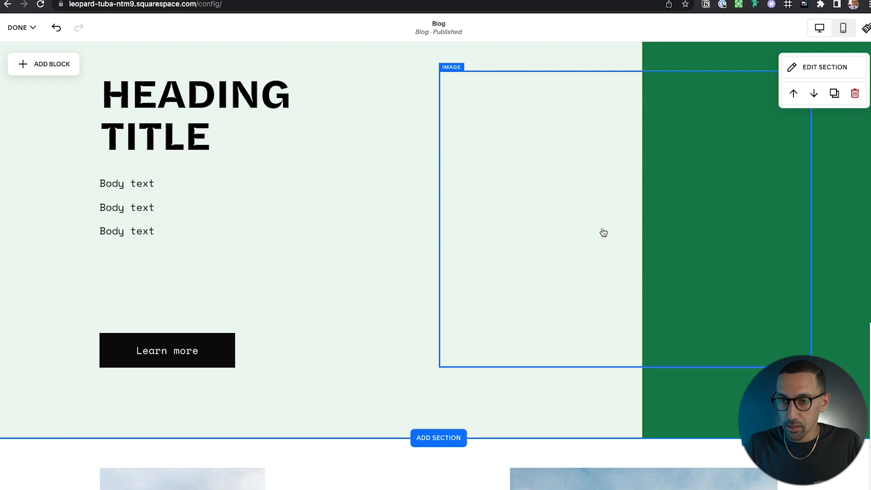
{"action": "scroll", "coordinate": [448, 251], "scroll_direction": "up", "scroll_amount": 2}
{"action": "left_click", "coordinate": [728, 123]}
{"action": "left_click", "coordinate": [621, 107]}
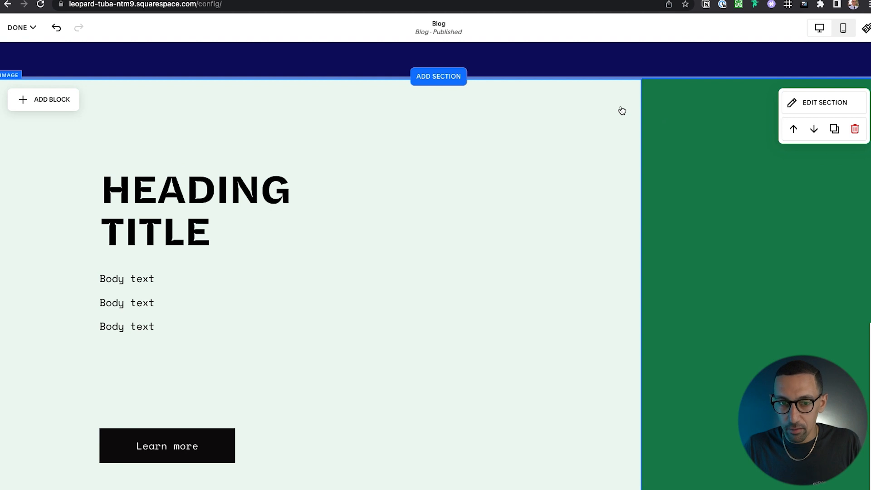
{"action": "scroll", "coordinate": [696, 187], "scroll_direction": "down", "scroll_amount": 2}
{"action": "left_click", "coordinate": [688, 200]}
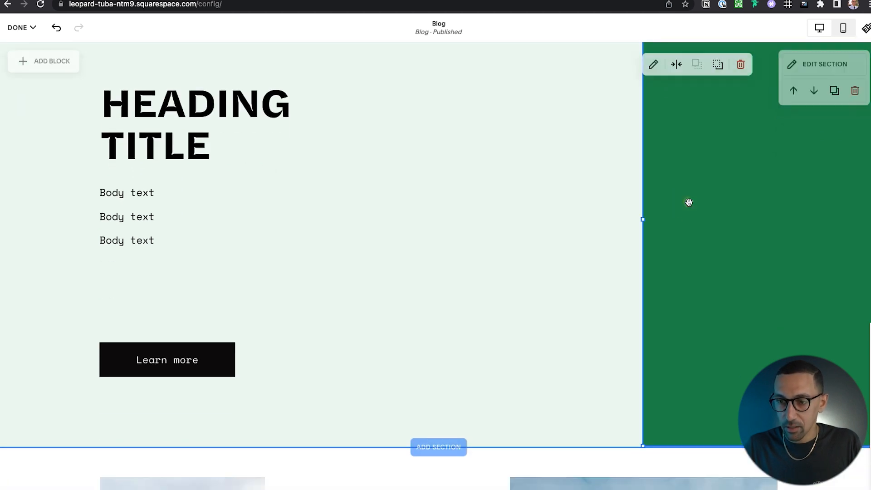
{"action": "left_click", "coordinate": [741, 185]}
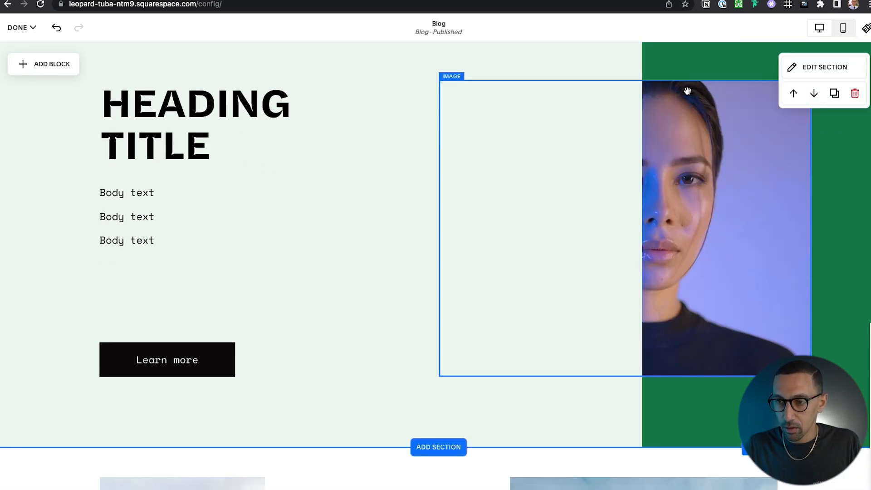
Bring the portrait image to the front, above the light green and dark green blocks
{"action": "left_click", "coordinate": [689, 113]}
{"action": "scroll", "coordinate": [689, 113], "scroll_direction": "up", "scroll_amount": 1}
{"action": "left_click", "coordinate": [492, 112]}
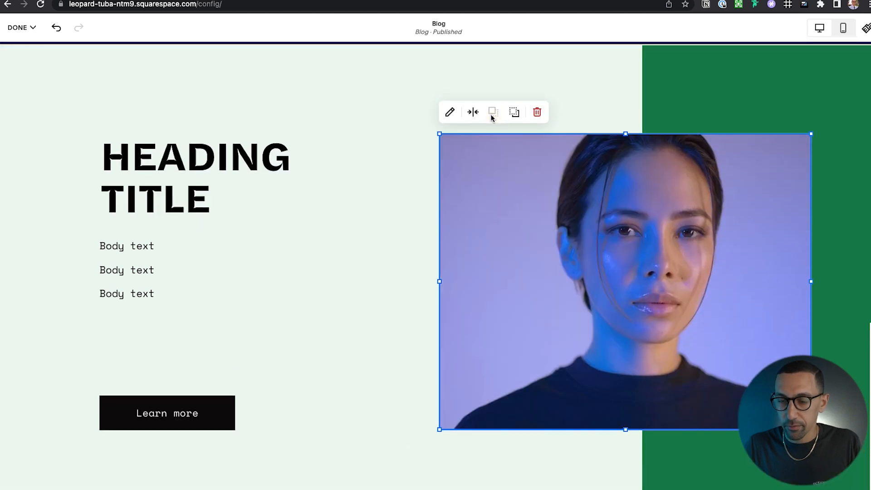
{"action": "left_click", "coordinate": [384, 171]}
Send the lake and mountain image to the back of the spacers section, and bring it to the front again
{"action": "scroll", "coordinate": [321, 188], "scroll_direction": "down", "scroll_amount": 8}
{"action": "left_click", "coordinate": [163, 236]}
{"action": "key", "text": "["}
{"action": "key", "text": "]"}
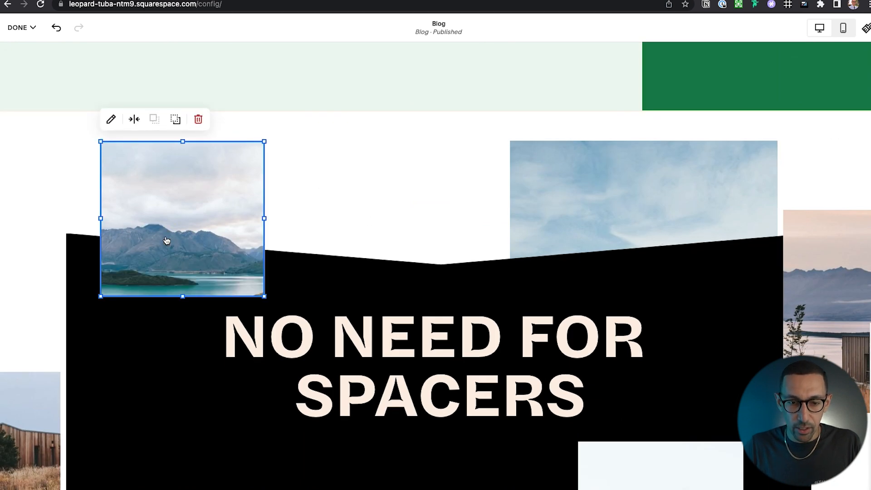
Move the wooden cabin image one column to the right and bring it in front of the black shape
{"action": "scroll", "coordinate": [181, 276], "scroll_direction": "down", "scroll_amount": 3}
{"action": "mouse_move", "coordinate": [58, 336]}
{"action": "left_mouse_down"}
{"action": "mouse_move", "coordinate": [83, 338]}
{"action": "mouse_move", "coordinate": [59, 342]}
{"action": "left_mouse_up"}
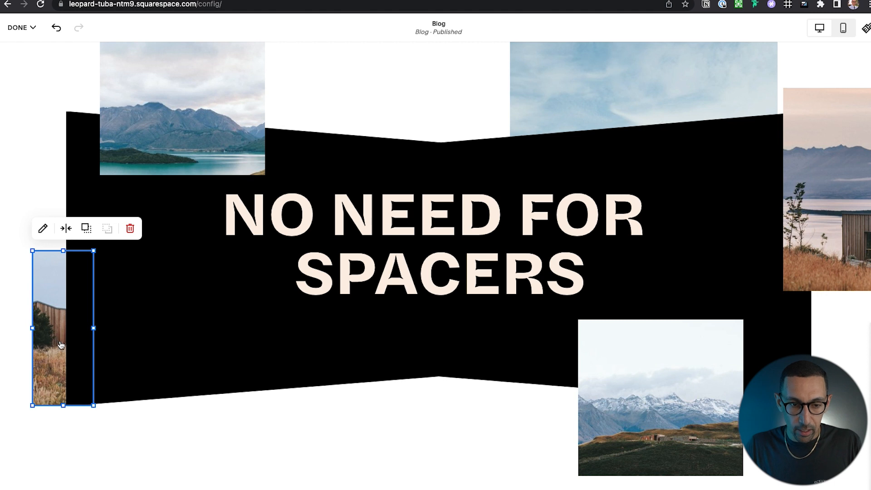
{"action": "key", "text": "]"}
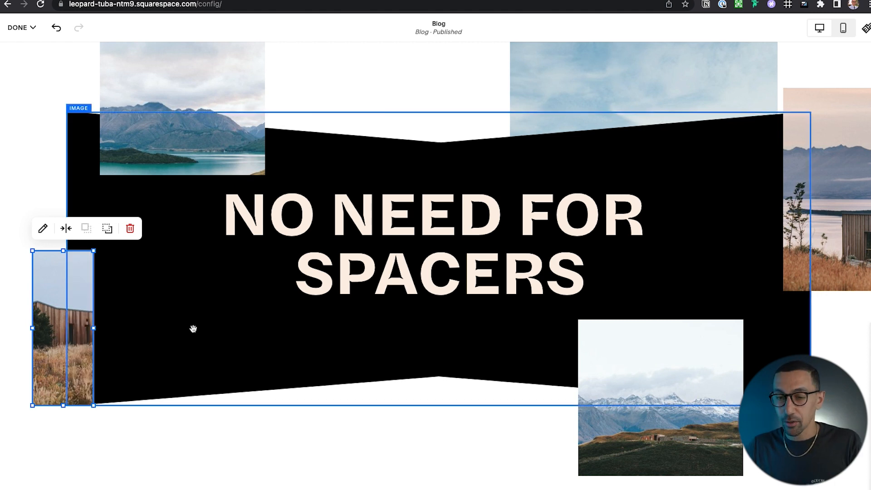
Left-align the "NO NEED FOR SPACERS" heading
{"action": "left_click", "coordinate": [503, 249]}
{"action": "left_click", "coordinate": [527, 248]}
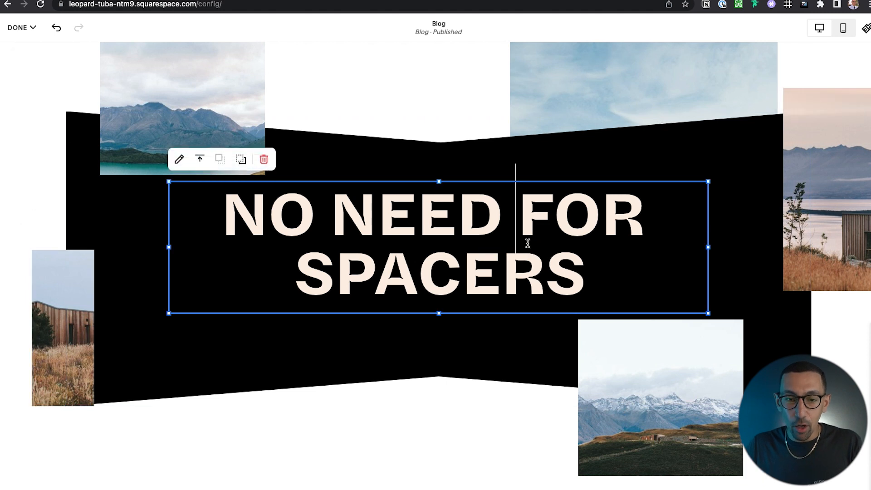
{"action": "left_click", "coordinate": [526, 245]}
{"action": "left_click", "coordinate": [363, 154]}
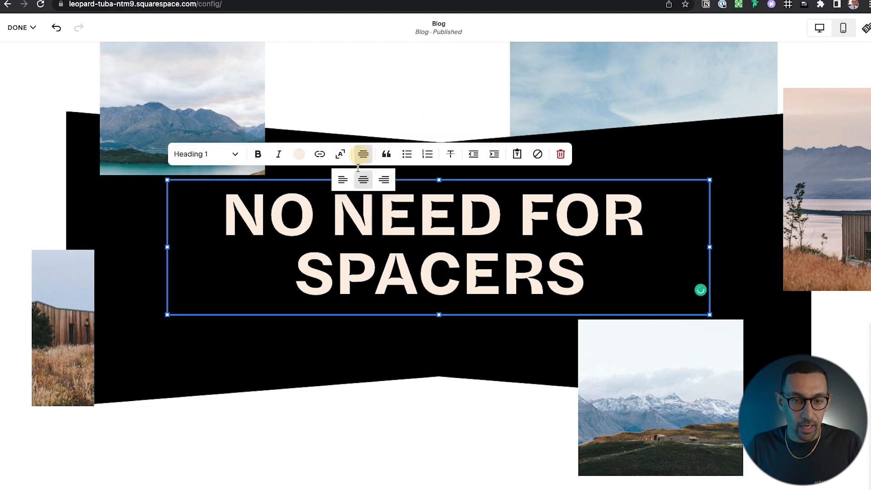
{"action": "left_click", "coordinate": [342, 180]}
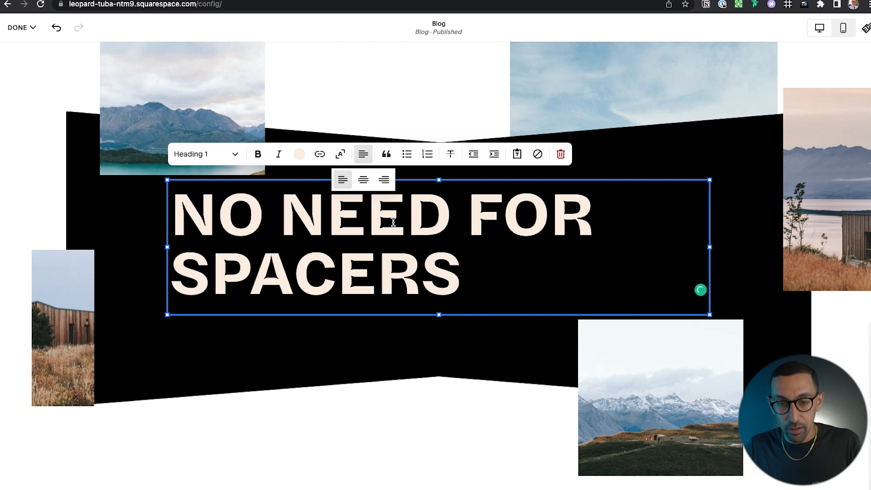
{"action": "left_click", "coordinate": [467, 226]}
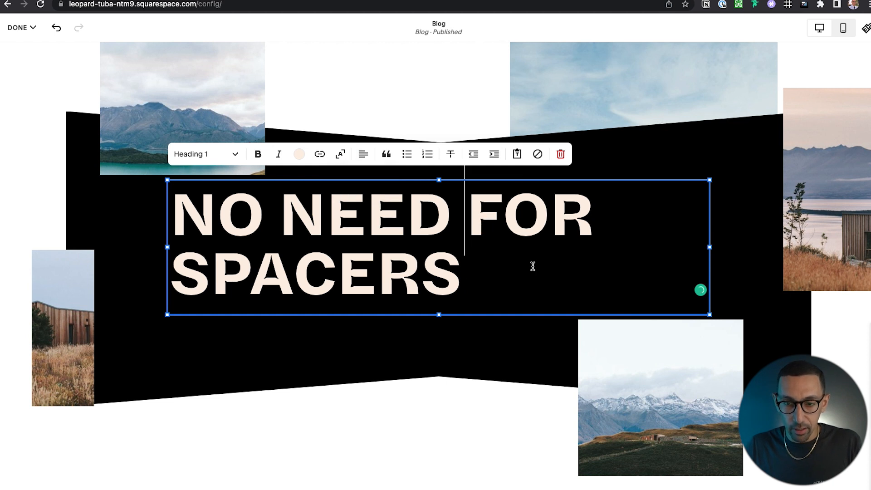
Undo the heading's left alignment and the red house image's height change, keeping the heading in the Heading 1 style
{"action": "key", "text": "super+z"}
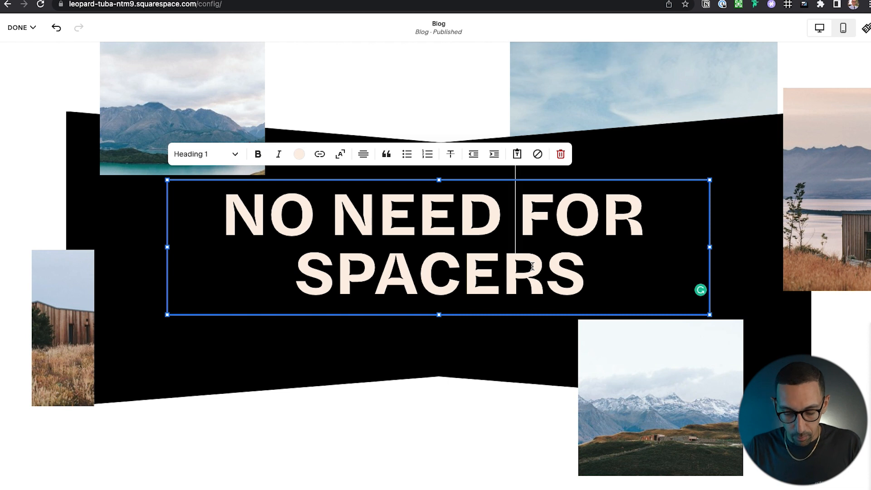
{"action": "key", "text": "super+z"}
{"action": "key", "text": "super+z"}
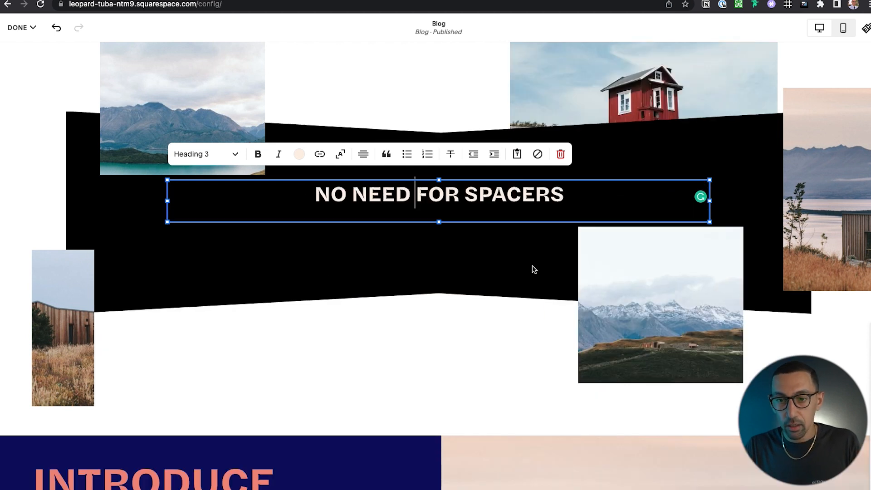
{"action": "key", "text": "super+z"}
{"action": "key", "text": "super+z"}
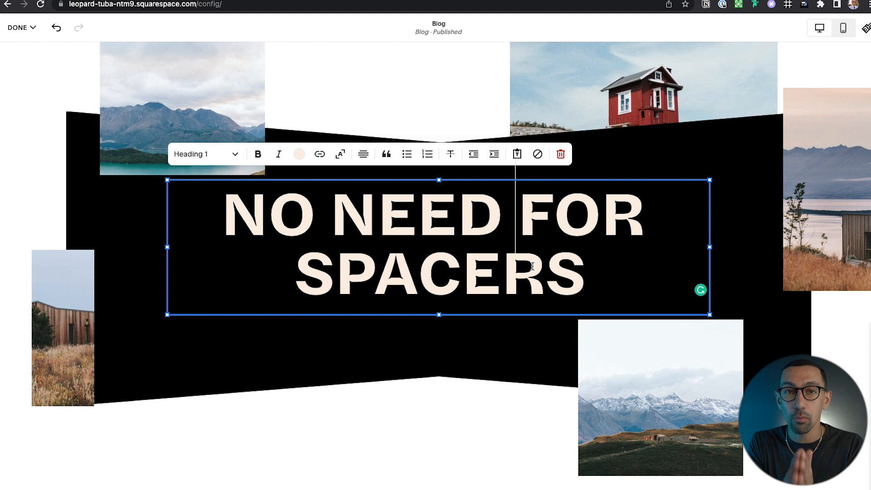
Bring the red house image in front of the black shape
{"action": "scroll", "coordinate": [607, 154], "scroll_direction": "up", "scroll_amount": 2}
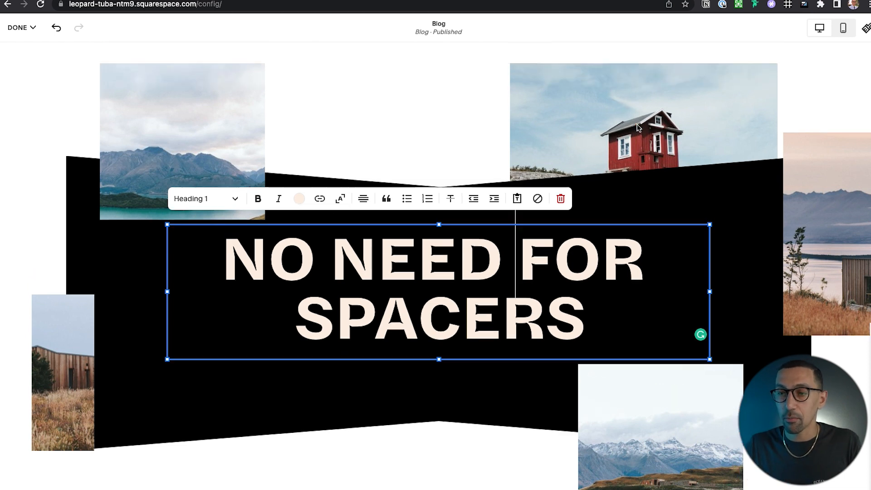
{"action": "left_click", "coordinate": [671, 107]}
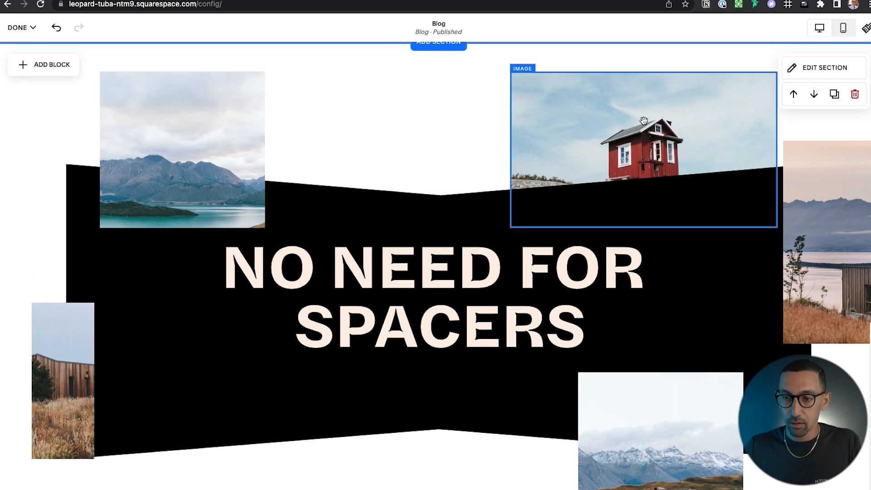
{"action": "left_click", "coordinate": [558, 154]}
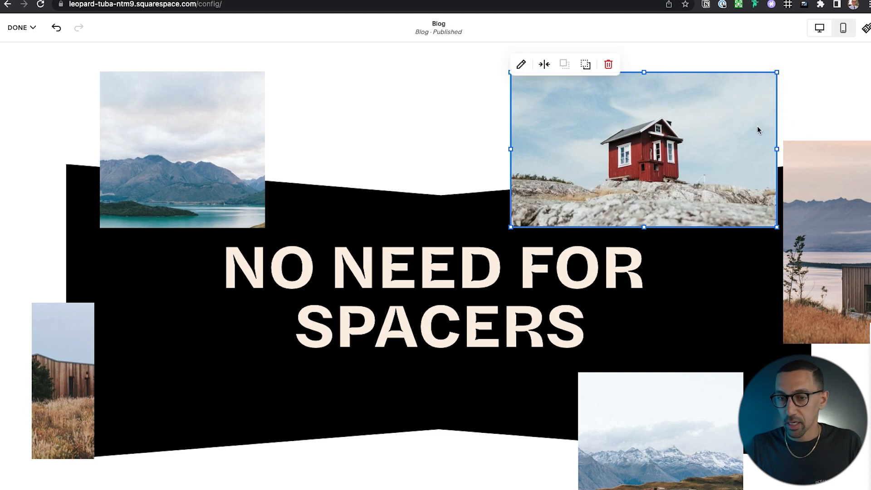
Select the red house image together with the sunset hut image beside it, and shorten the sunset hut image by one row
{"action": "left_click_drag", "start_coordinate": [622, 114], "coordinate": [866, 182]}
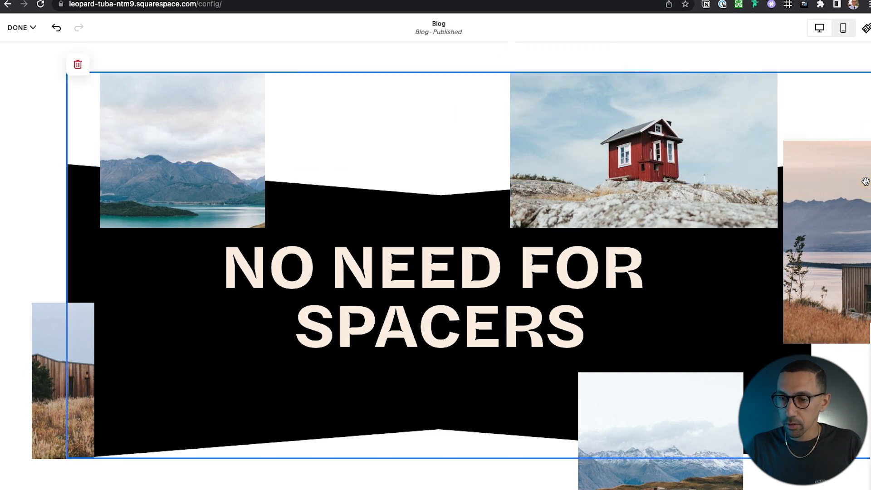
{"action": "left_click_drag", "start_coordinate": [493, 54], "coordinate": [836, 159]}
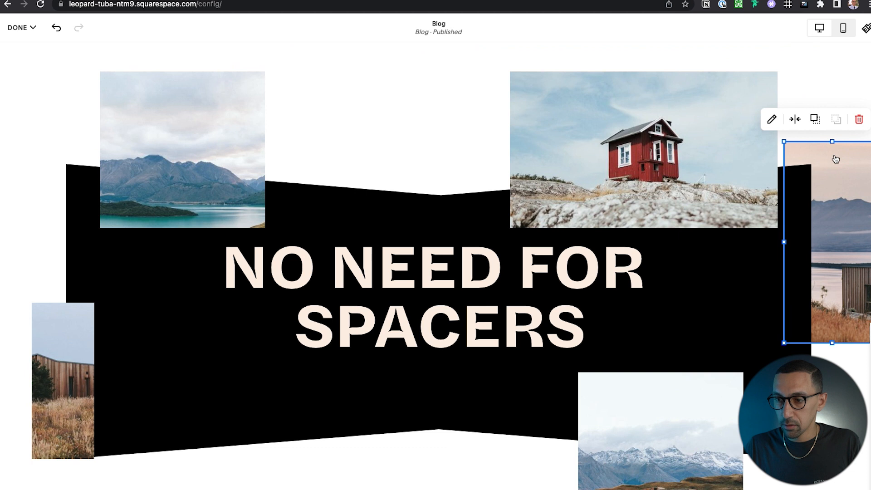
{"action": "left_click", "coordinate": [726, 118], "text": "shift"}
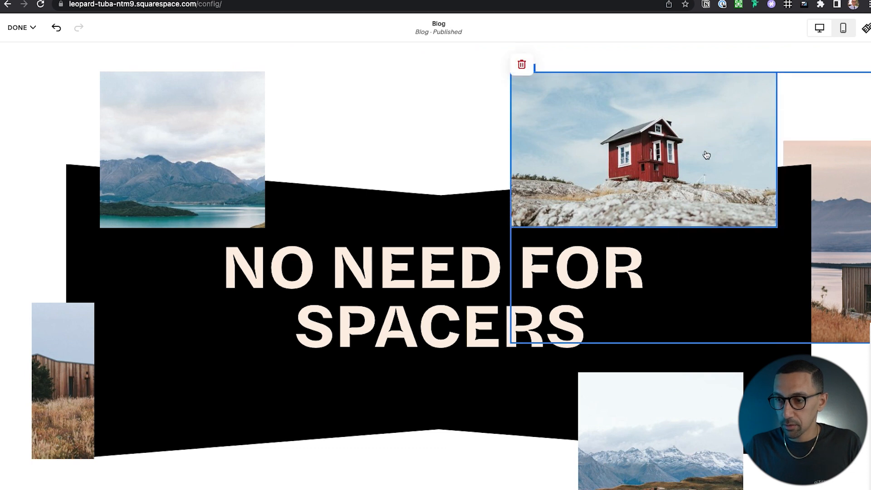
{"action": "left_click_drag", "start_coordinate": [707, 155], "coordinate": [732, 164]}
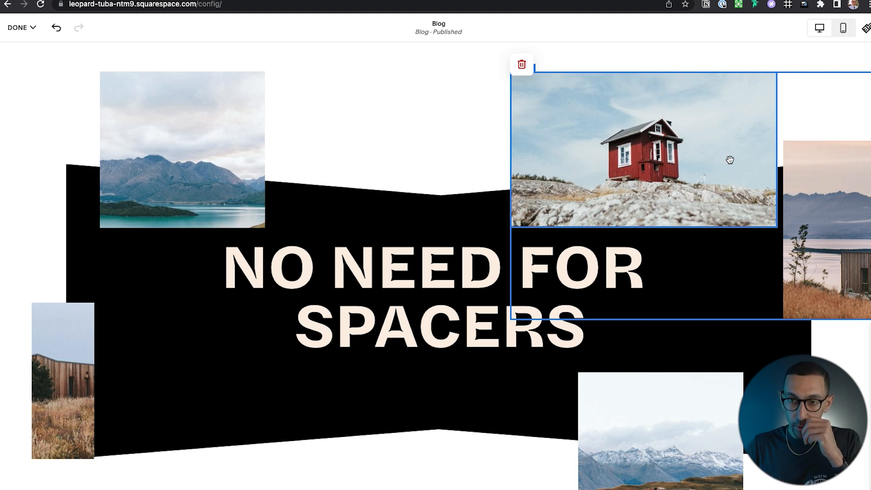
{"action": "mouse_move", "coordinate": [693, 142]}
{"action": "left_mouse_down"}
{"action": "mouse_move", "coordinate": [527, 140]}
{"action": "mouse_move", "coordinate": [689, 135]}
{"action": "left_mouse_up"}
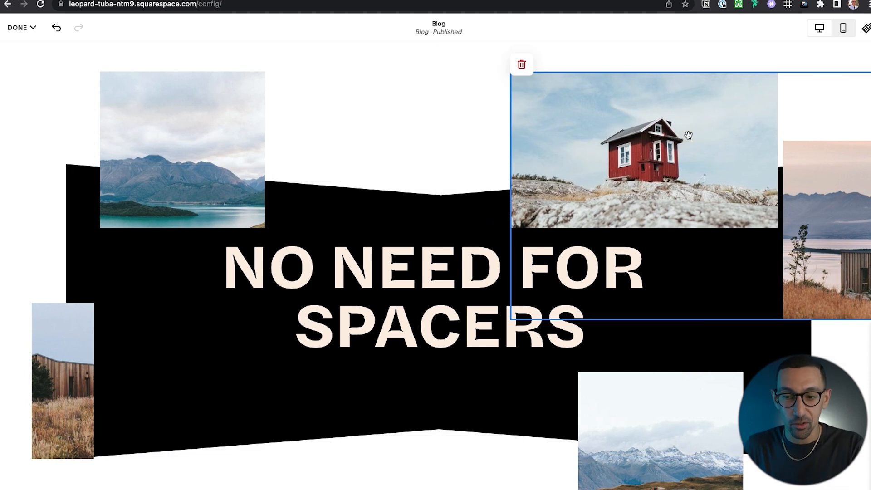
Select all blocks in the spacers section together, move the group down five rows, and return it up five rows
{"action": "left_click_drag", "start_coordinate": [28, 82], "coordinate": [838, 413]}
{"action": "scroll", "coordinate": [596, 120], "scroll_direction": "down", "scroll_amount": 3}
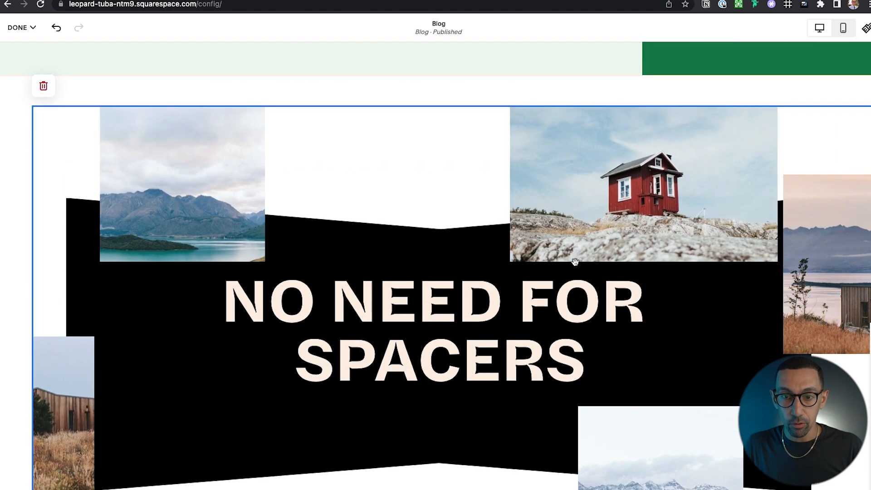
{"action": "left_click_drag", "start_coordinate": [599, 135], "coordinate": [586, 186]}
{"action": "scroll", "coordinate": [445, 184], "scroll_direction": "up", "scroll_amount": 2}
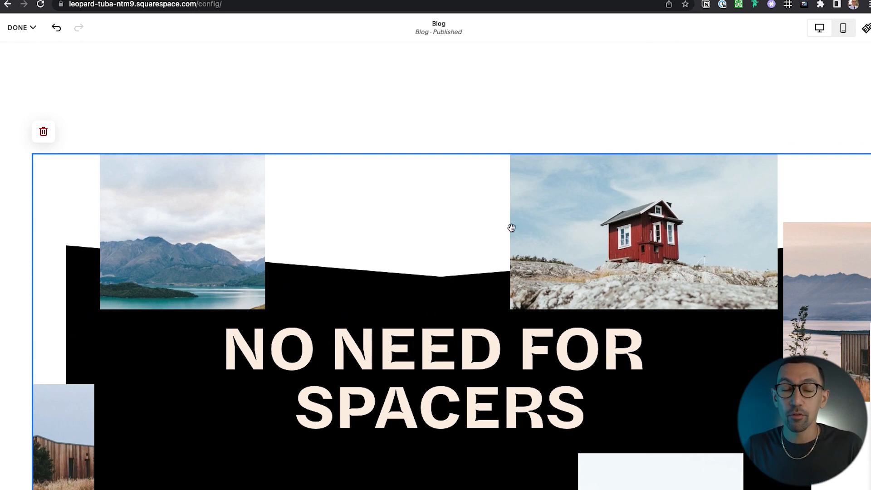
{"action": "scroll", "coordinate": [512, 228], "scroll_direction": "up", "scroll_amount": 3}
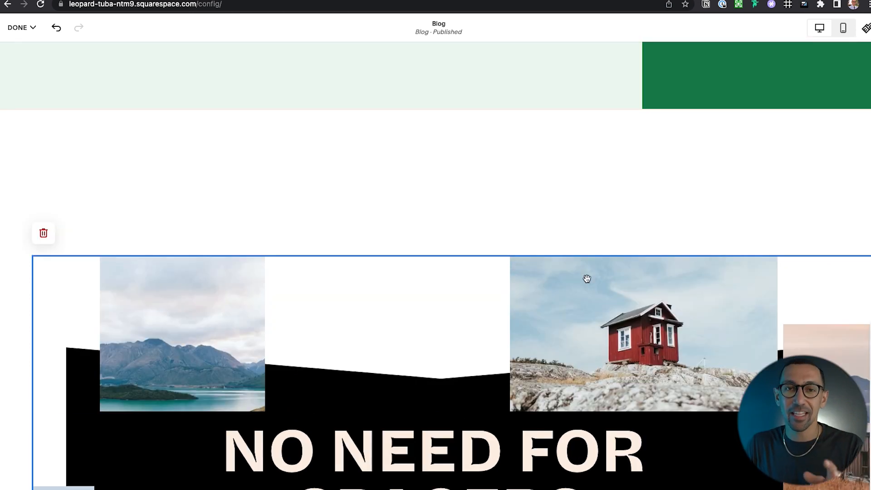
{"action": "left_click_drag", "start_coordinate": [593, 296], "coordinate": [590, 197]}
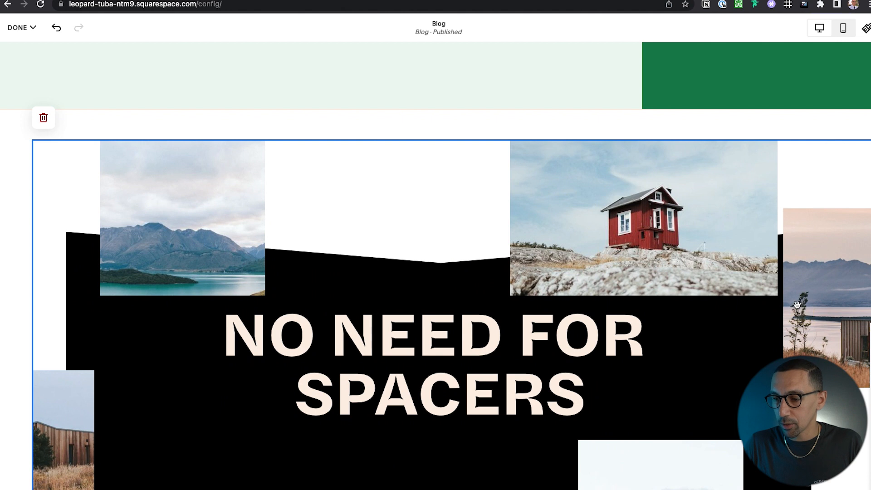
Clear the group selection and widen the sunset hut image by two columns, extending its left edge
{"action": "left_click", "coordinate": [832, 130]}
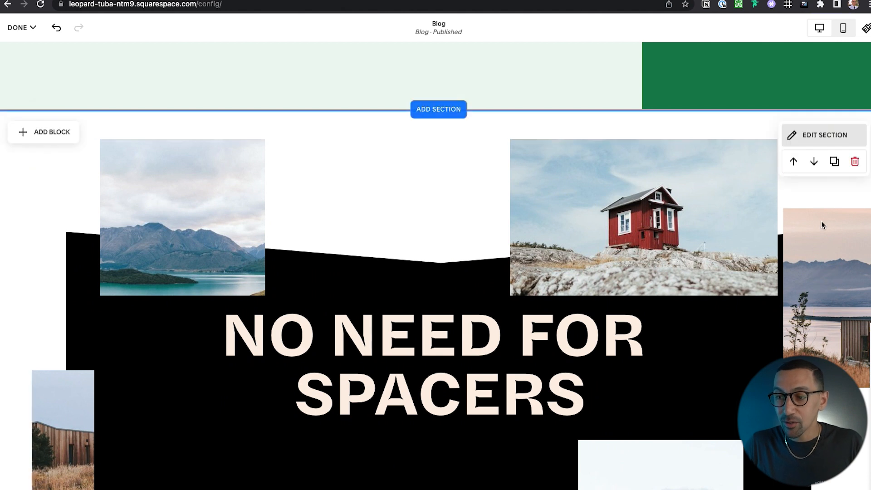
{"action": "left_click", "coordinate": [813, 251]}
{"action": "left_click_drag", "start_coordinate": [784, 298], "coordinate": [730, 297]}
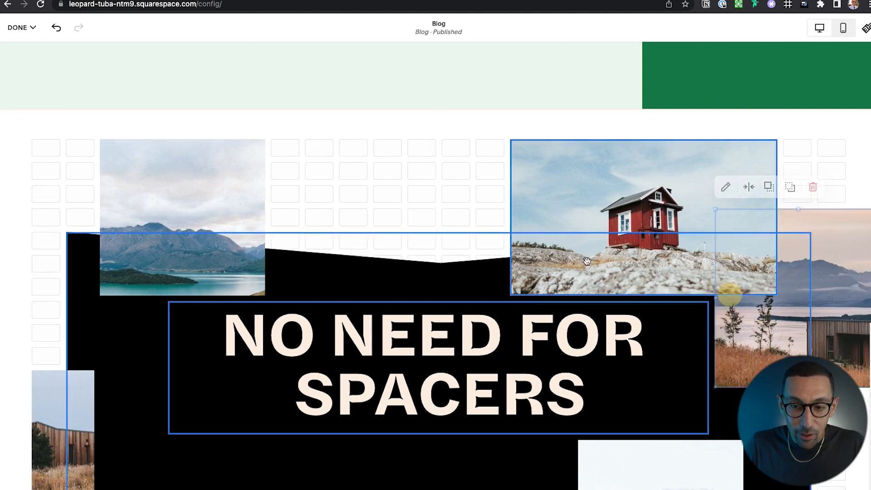
Move the red house image one column to the right, keeping it in the same row
{"action": "scroll", "coordinate": [554, 253], "scroll_direction": "up", "scroll_amount": 5}
{"action": "left_click_drag", "start_coordinate": [584, 413], "coordinate": [643, 370]}
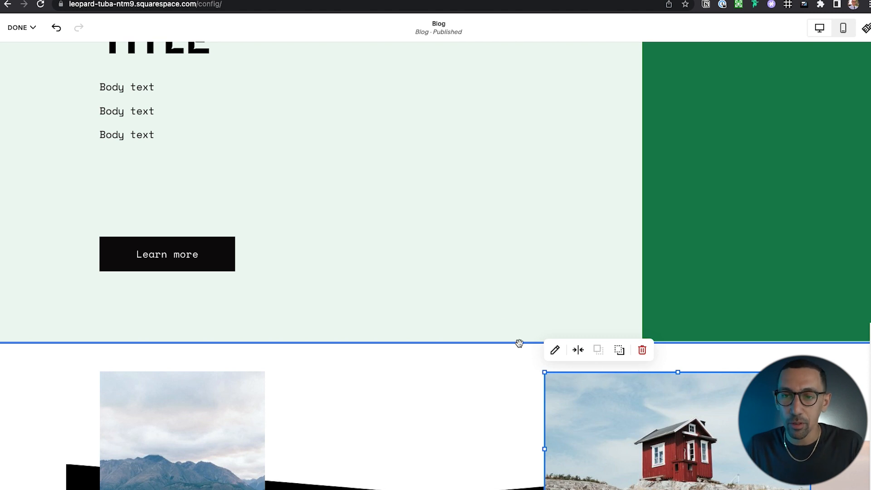
{"action": "scroll", "coordinate": [502, 314], "scroll_direction": "up", "scroll_amount": 3}
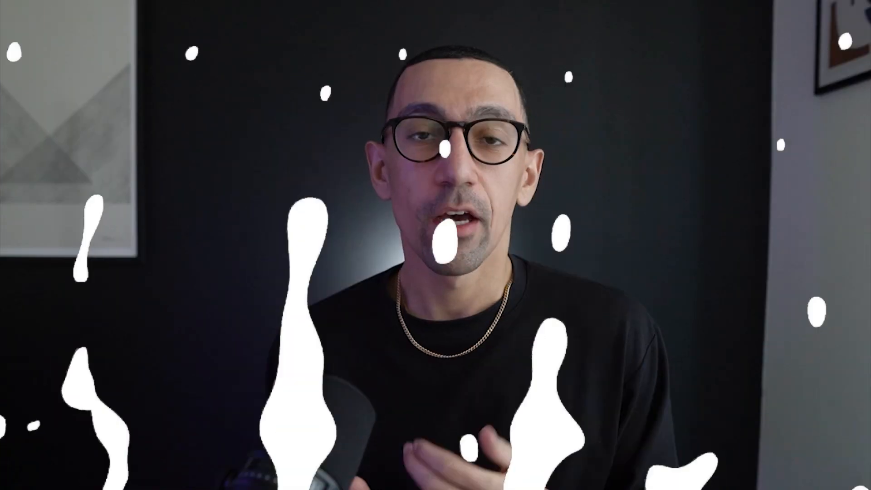